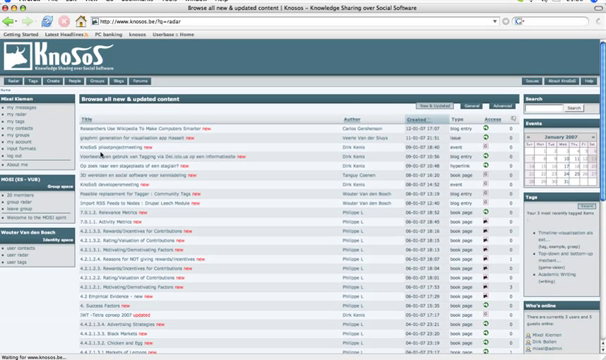
- Show the My Messages list from the left user menu
click(32, 108)
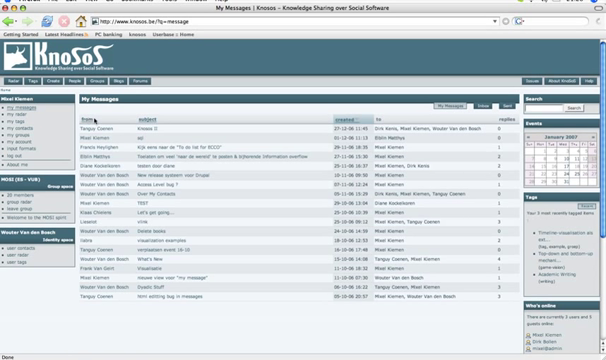
- Start a new 'message' content item from the Create page in a new tab
click(52, 81)
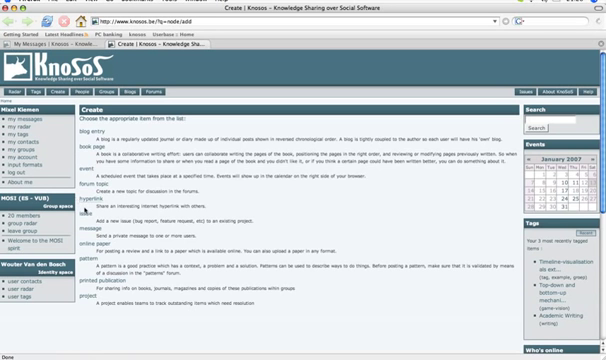
click(85, 229)
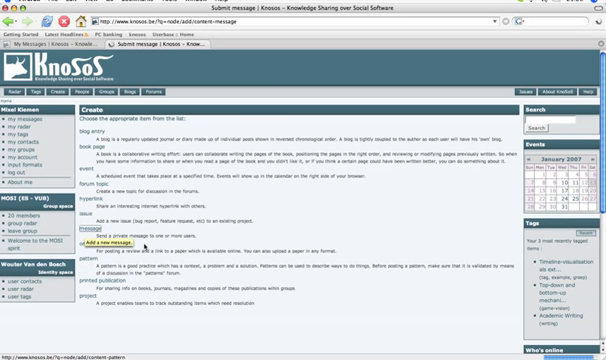
scroll(128, 264, down, 5)
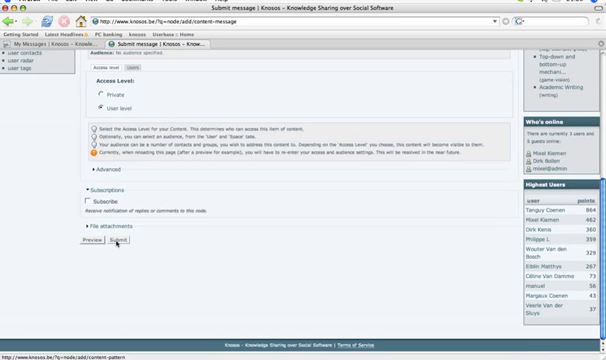
scroll(119, 250, up, 1)
scroll(119, 189, up, 2)
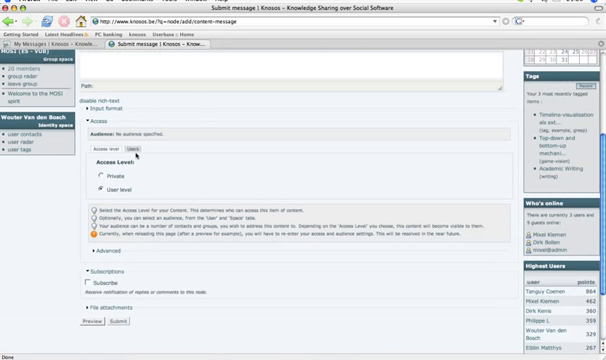
- Add a suggested user from the Users tab to the message audience
click(136, 151)
click(125, 180)
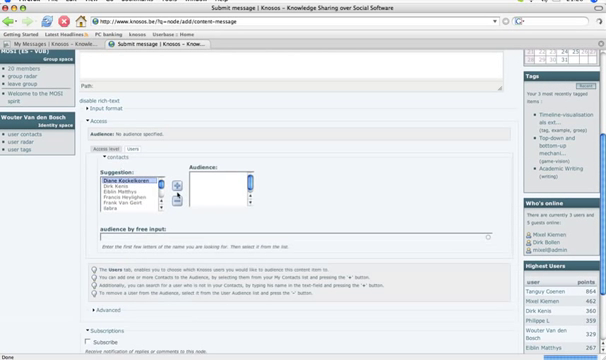
click(176, 186)
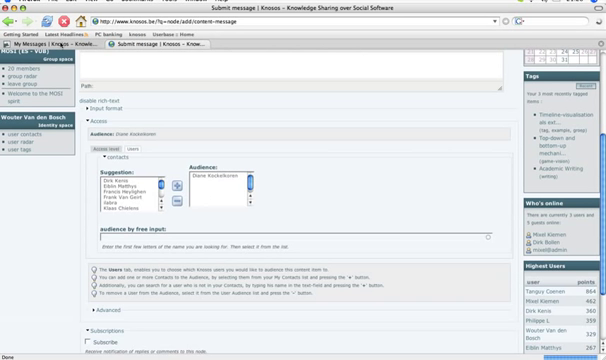
- Return to My Messages and launch the 'What's New' thread in a background tab
click(62, 44)
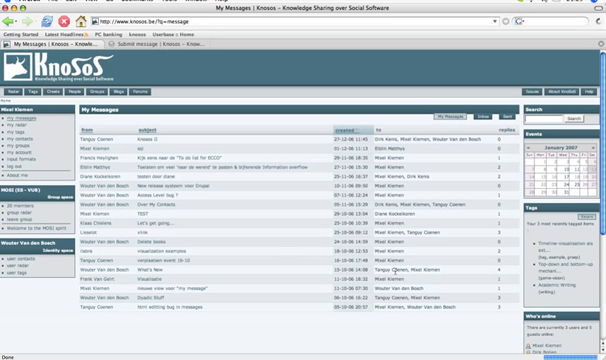
middle_click(157, 271)
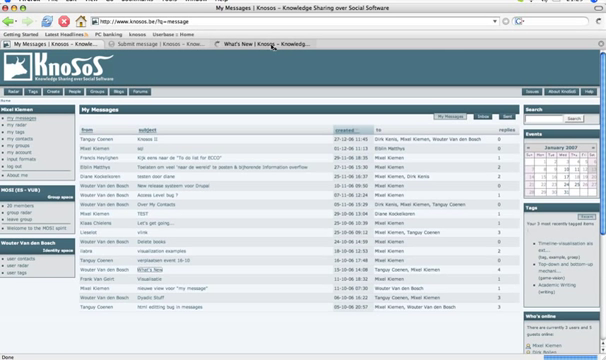
- View the 'What's New' thread and select its body text while reading the replies
click(273, 47)
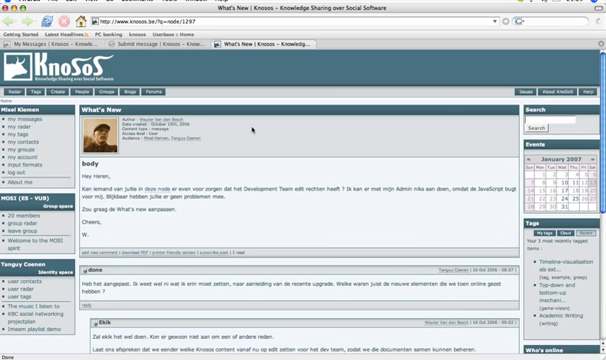
drag(96, 188, 135, 237)
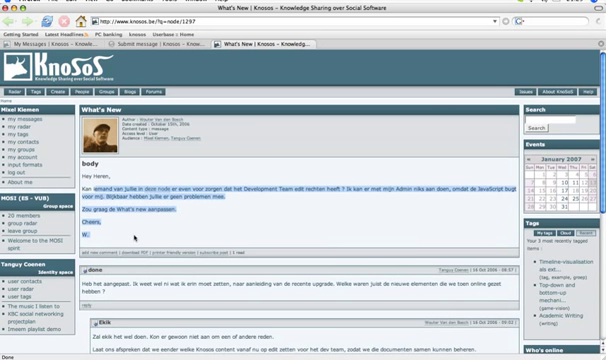
scroll(135, 237, down, 2)
scroll(135, 237, down, 2)
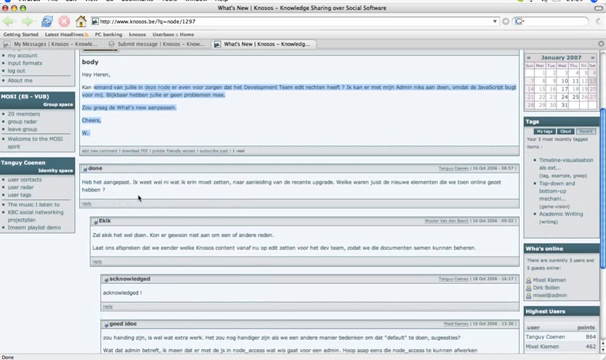
scroll(135, 237, down, 3)
scroll(135, 237, down, 2)
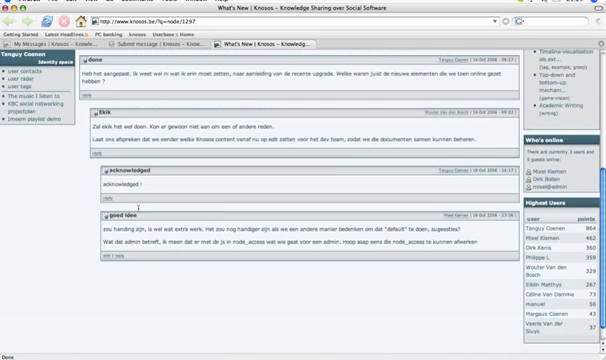
scroll(138, 212, up, 6)
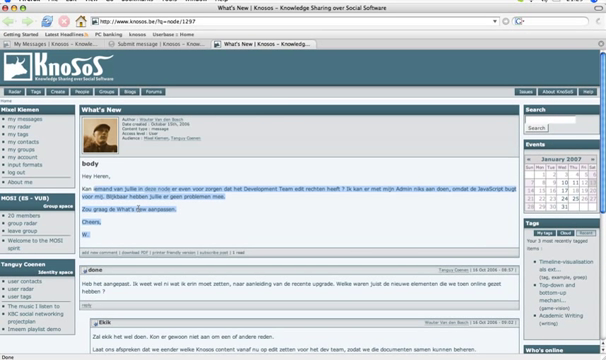